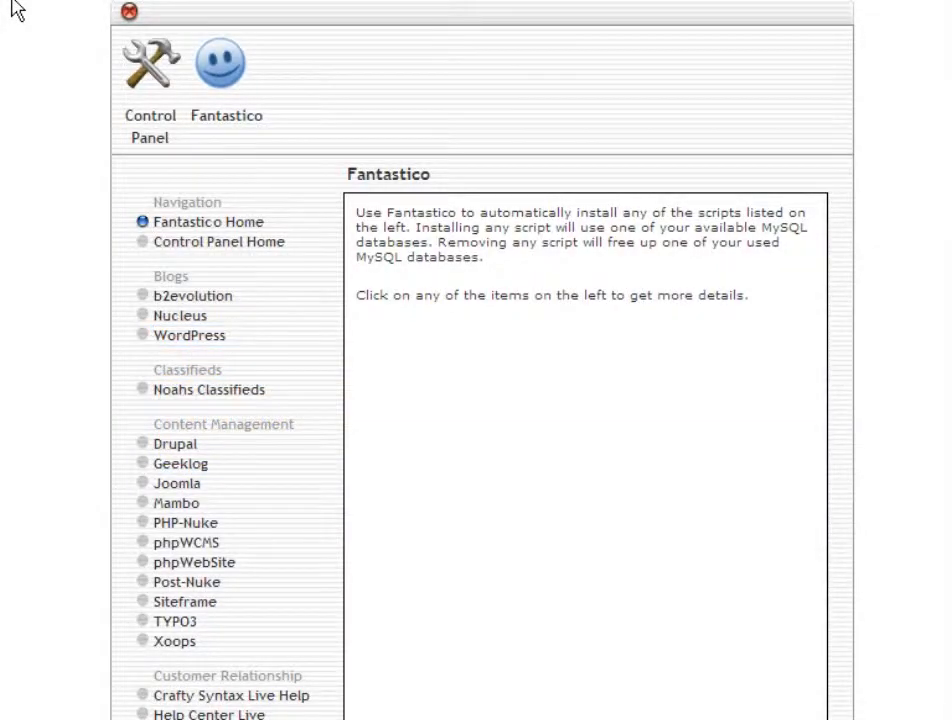
Open WordPress from the Blogs list and start a new installation
click(190, 340)
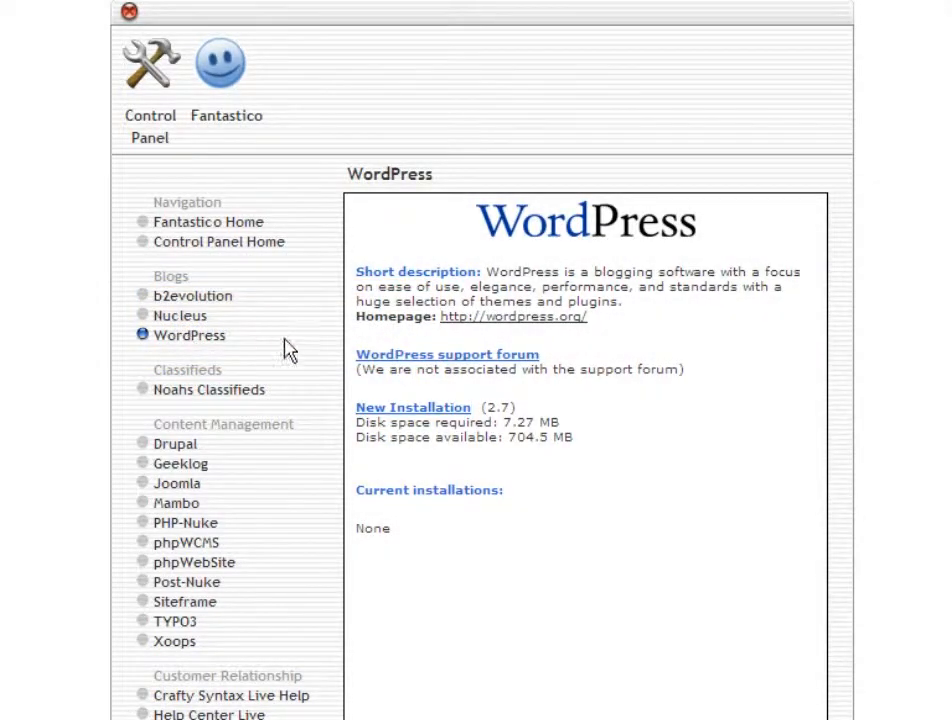
click(413, 410)
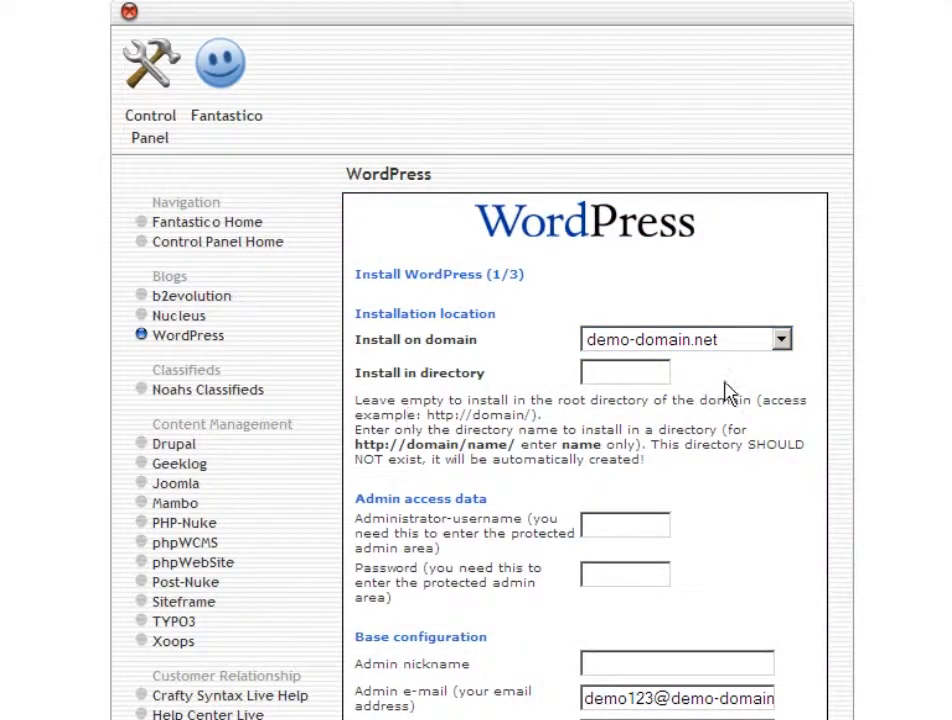
Choose blog.demo-domain.net as the WordPress install domain
click(782, 342)
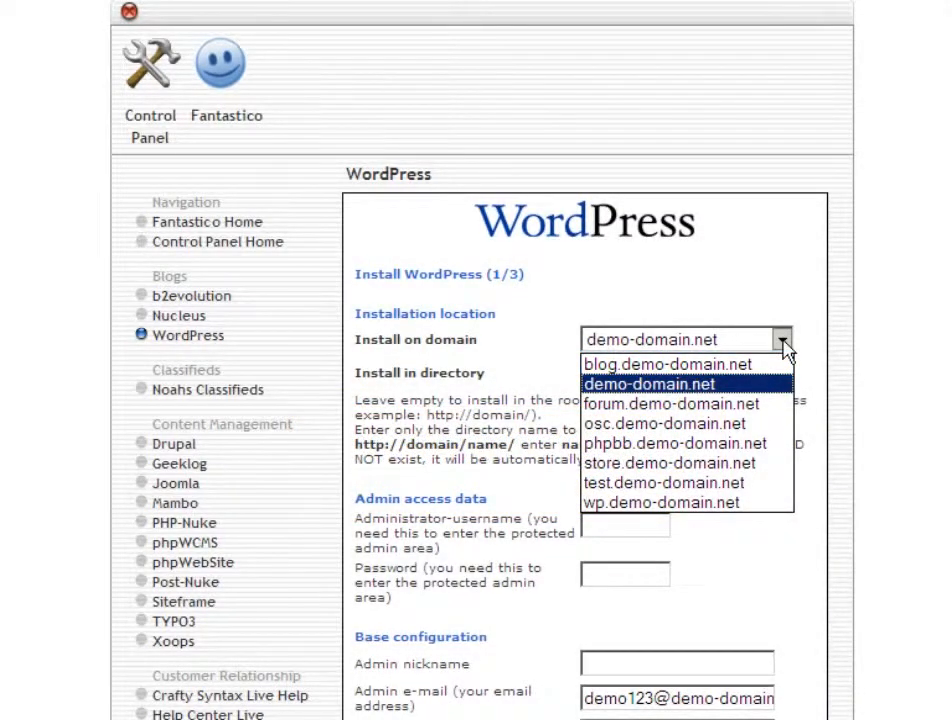
click(769, 365)
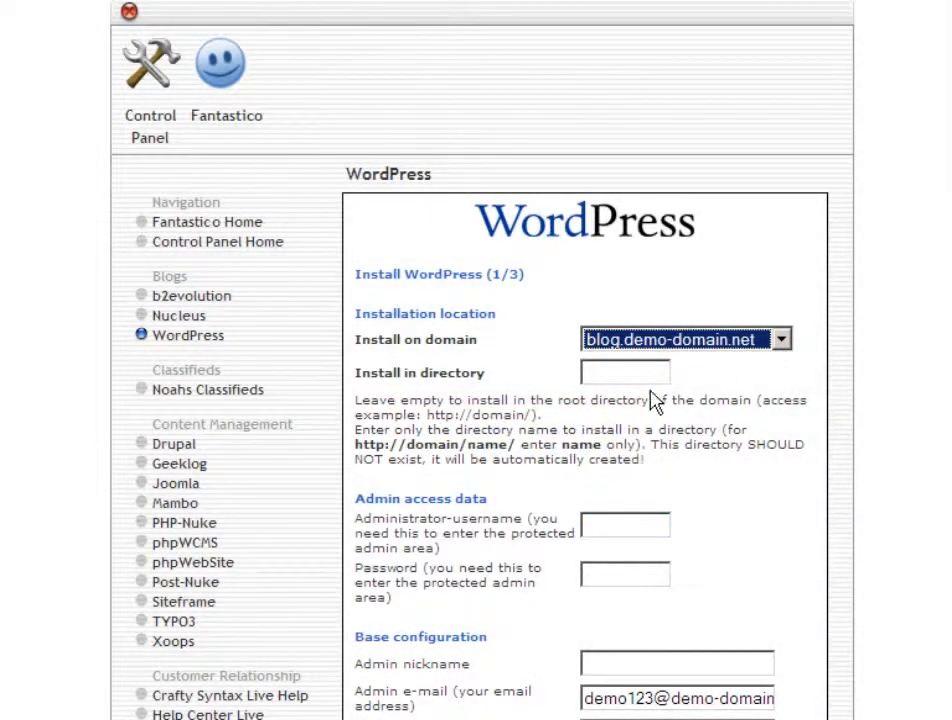
Set the administrator username to admin and enter an admin password
click(587, 528)
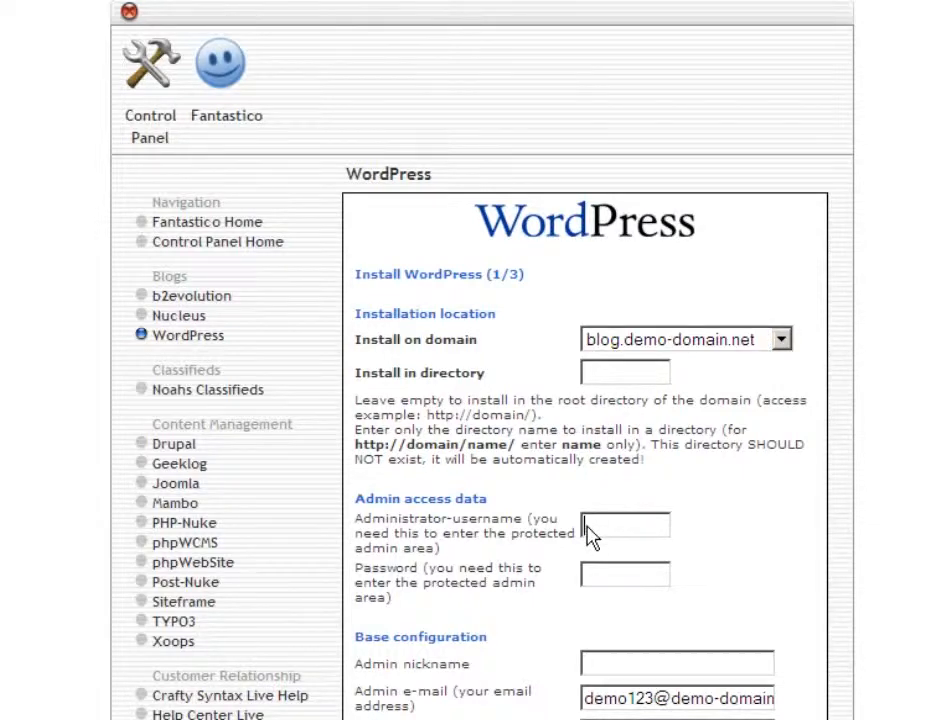
text(admin)
key(Tab)
click(588, 578)
text(abc123!!!)
Set the admin nickname to Blog God and shorten the admin e-mail's name part
scroll(707, 575, down, 6)
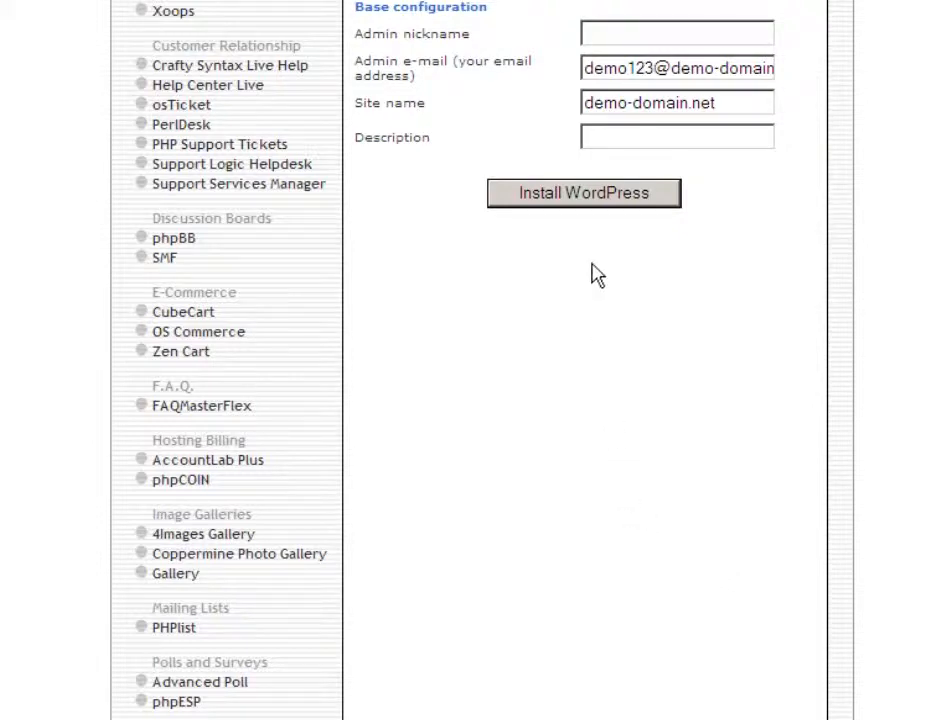
click(588, 40)
text(Blog God)
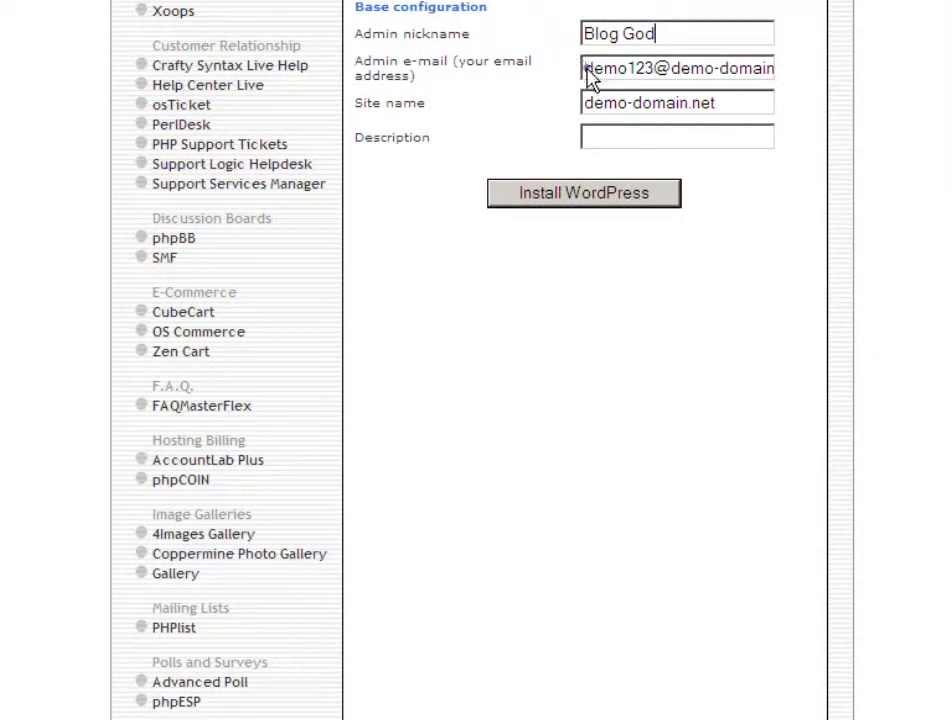
double_click(590, 78)
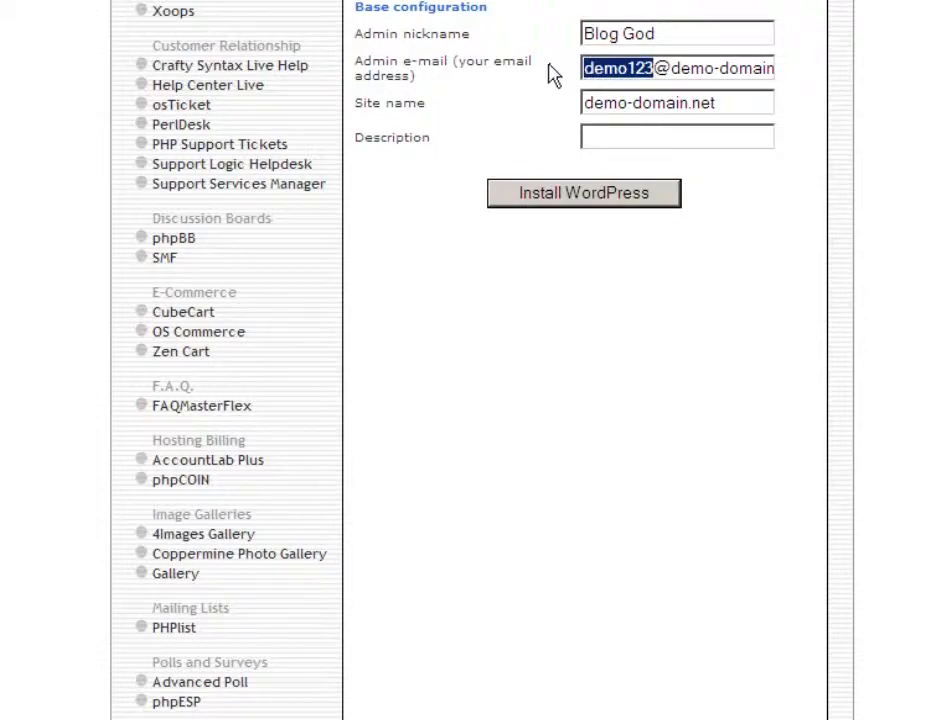
text(d)
text(mo)
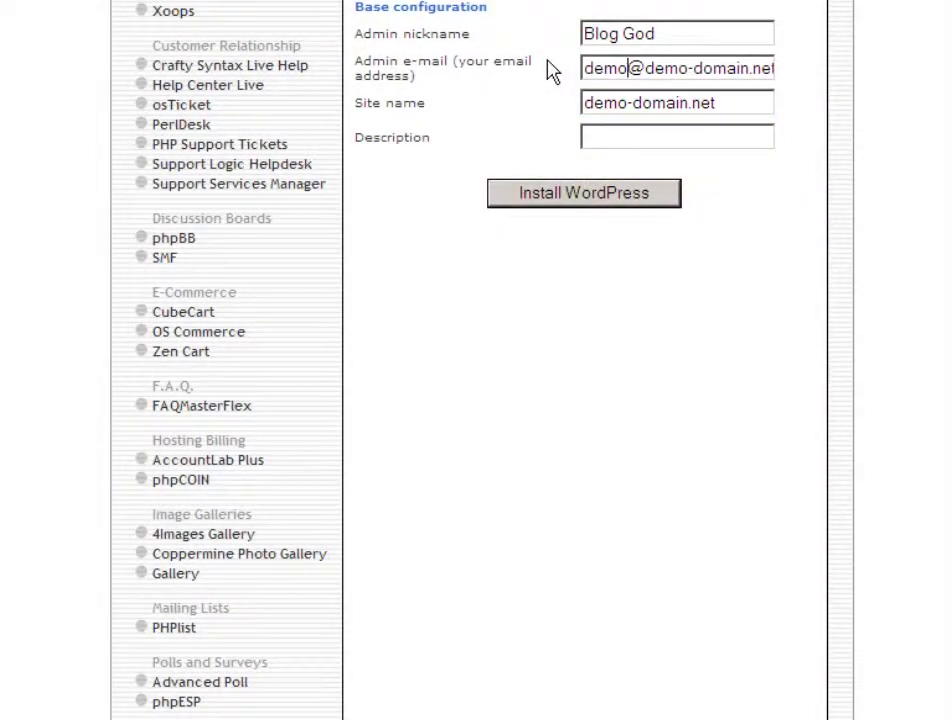
Change the site name to blog.demo-domain.net and the description to Demo Domain Blog
click(588, 108)
text(blog.)
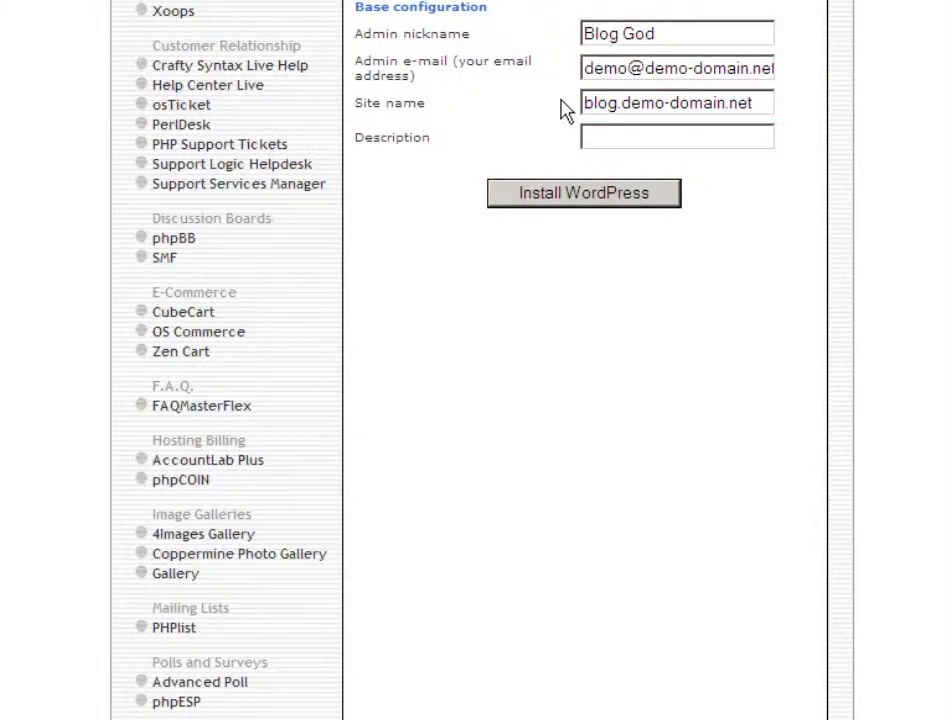
click(588, 142)
text(Demo Domain Blog)
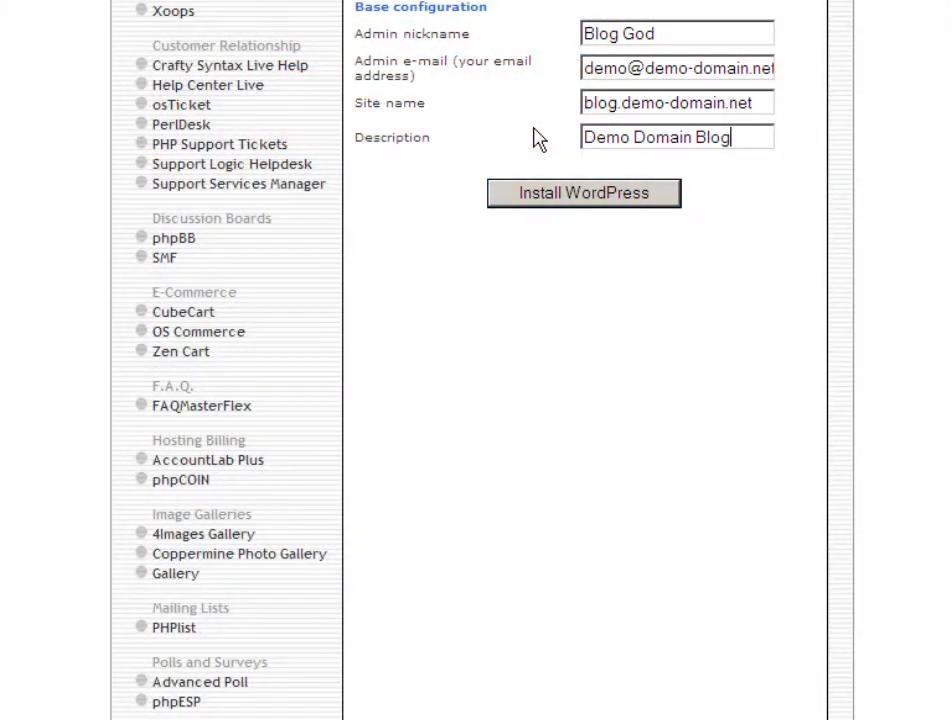
Submit the details and finish installing WordPress on blog.demo-domain.net
click(578, 194)
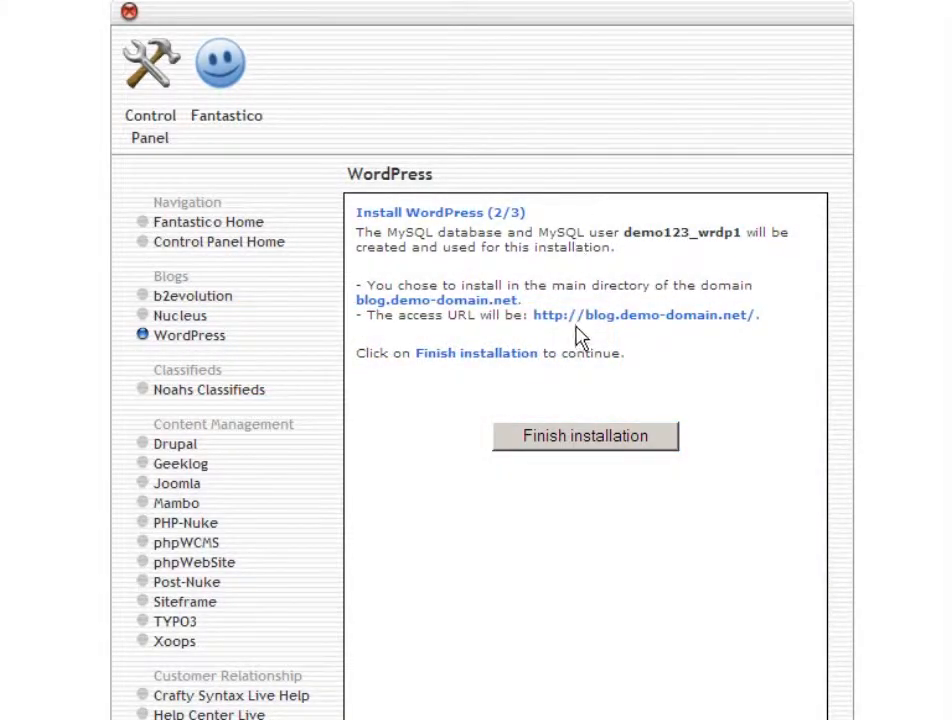
click(578, 438)
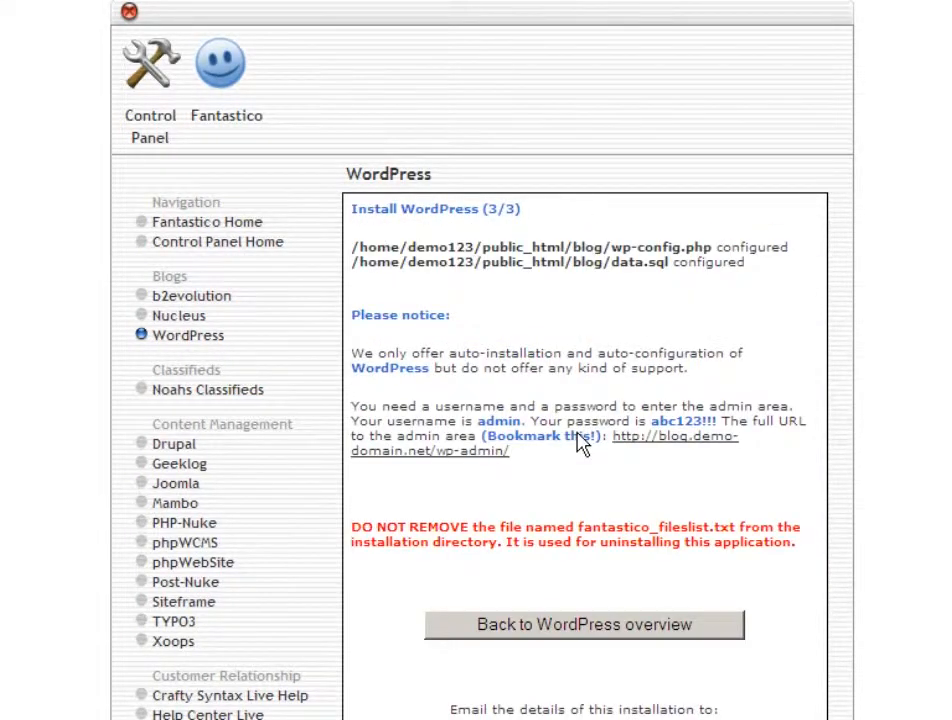
scroll(581, 443, down, 10)
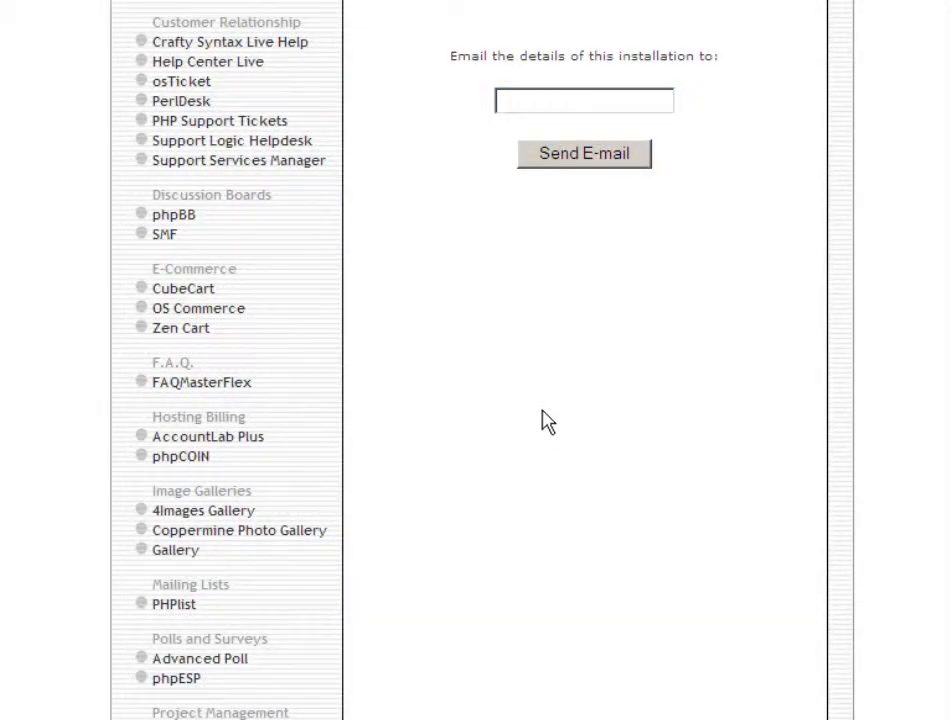
E-mail the installation details to the admin's e-mail address
click(501, 101)
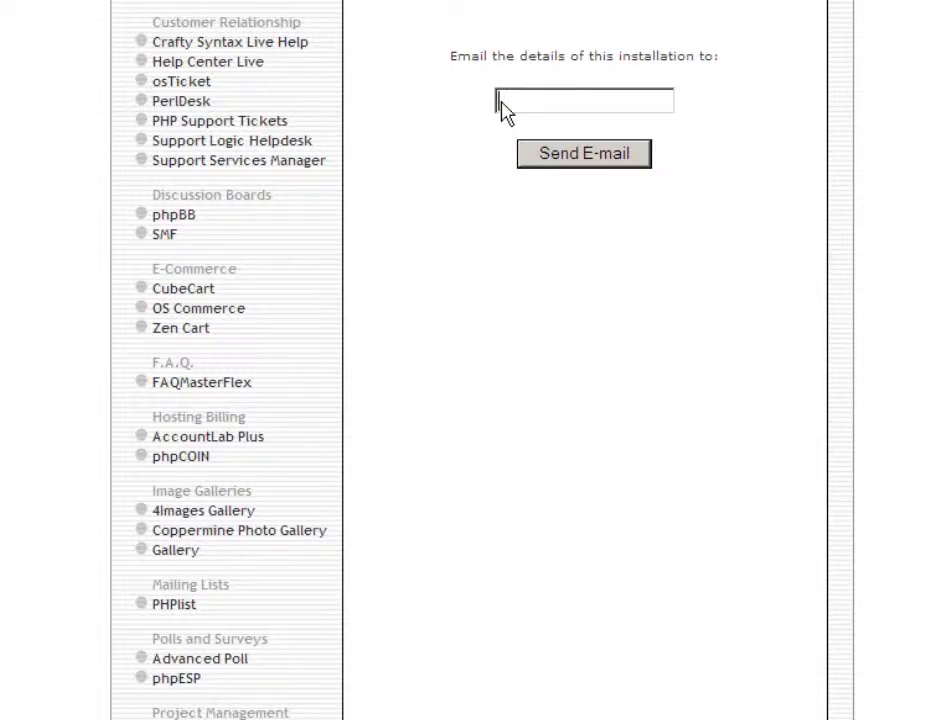
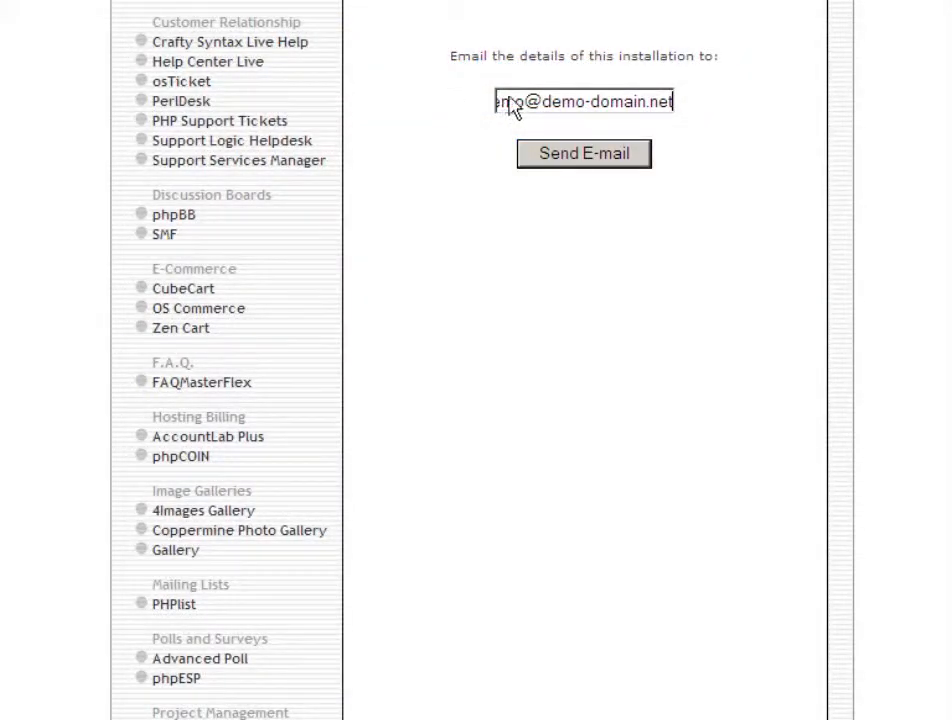
click(589, 162)
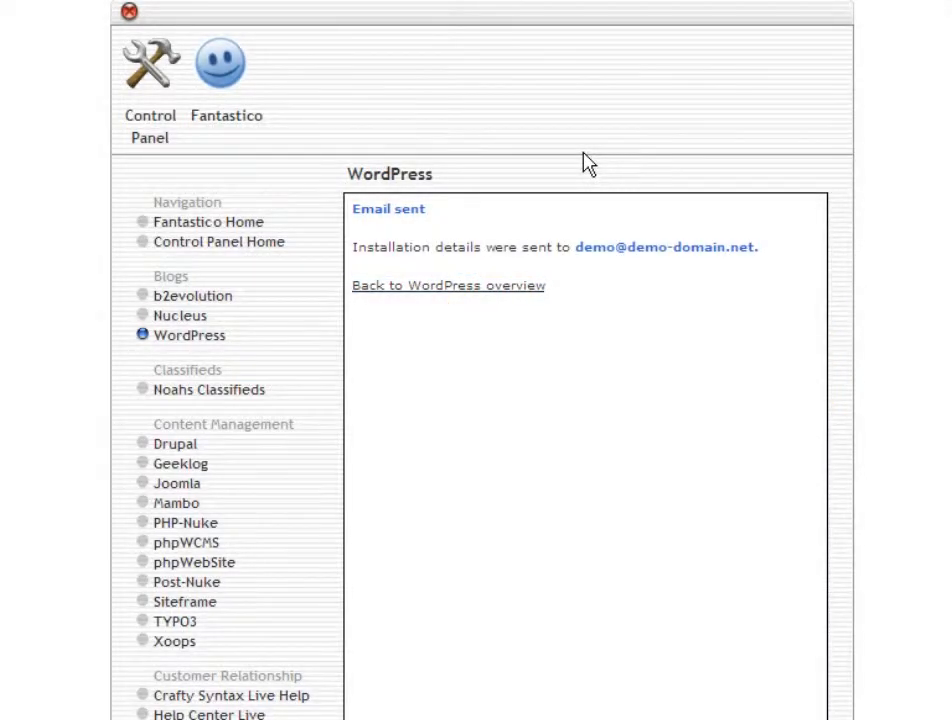
Return to the WordPress overview and visit the blog.demo-domain.net site
click(443, 290)
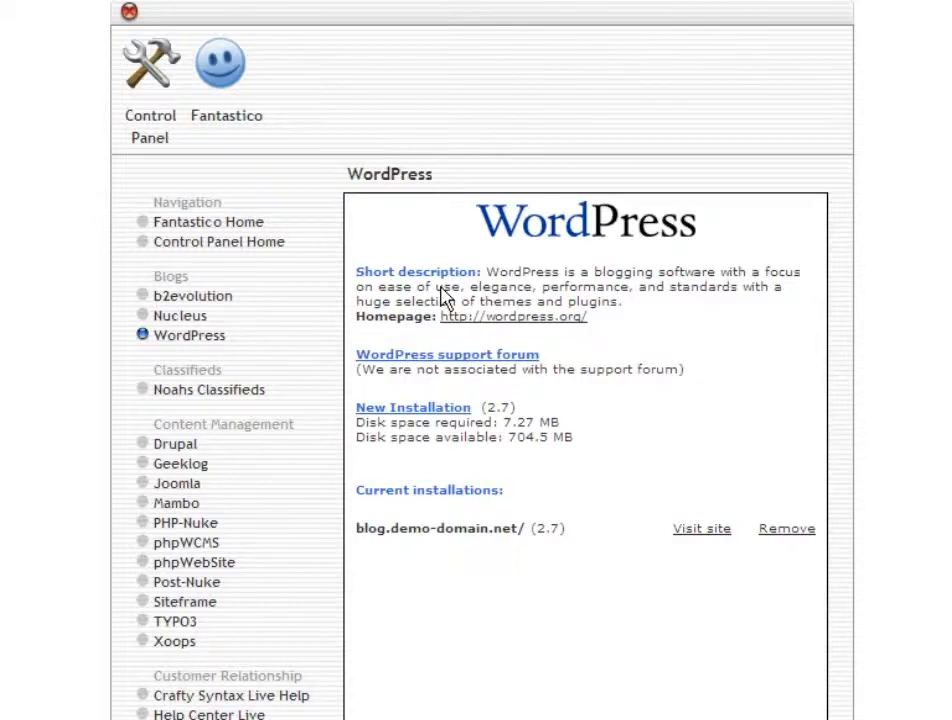
click(702, 533)
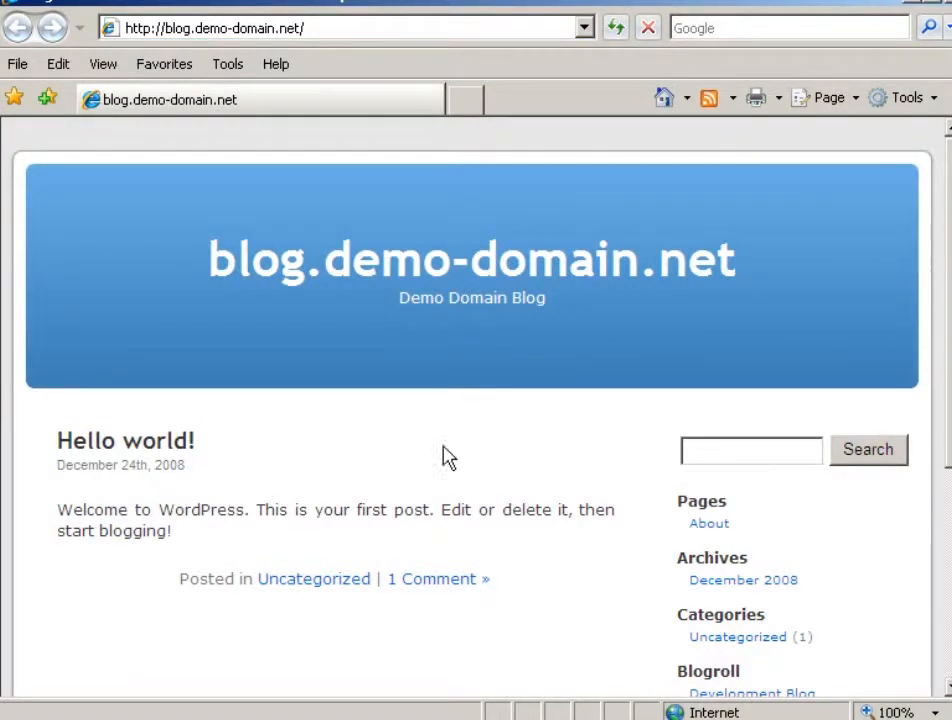
Go to the blog's wp-admin login page
click(307, 30)
click(307, 30)
text(wp-admin)
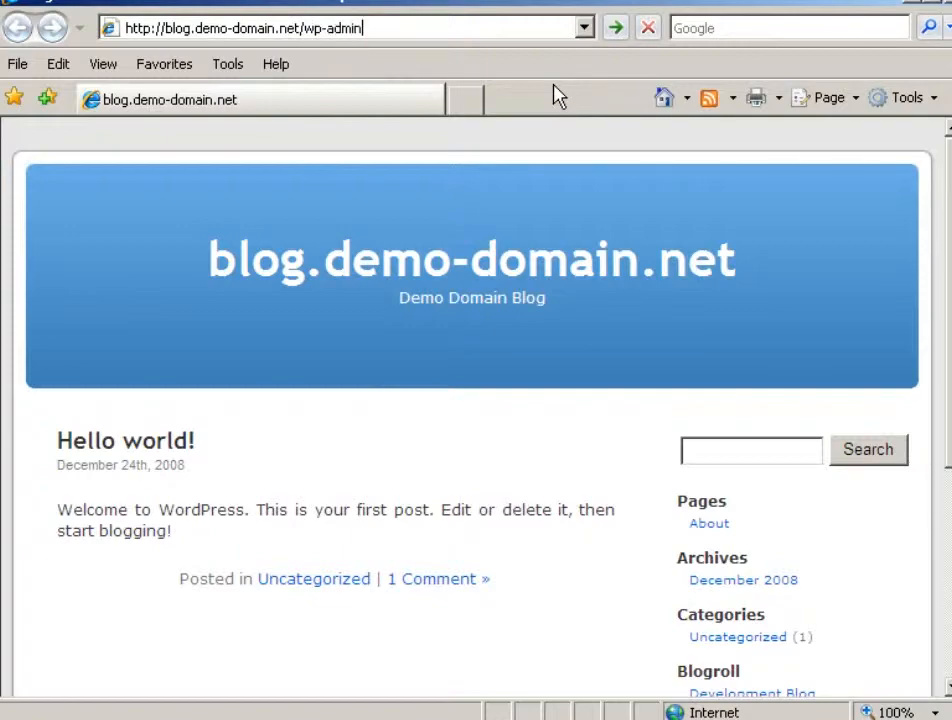
key(Return)
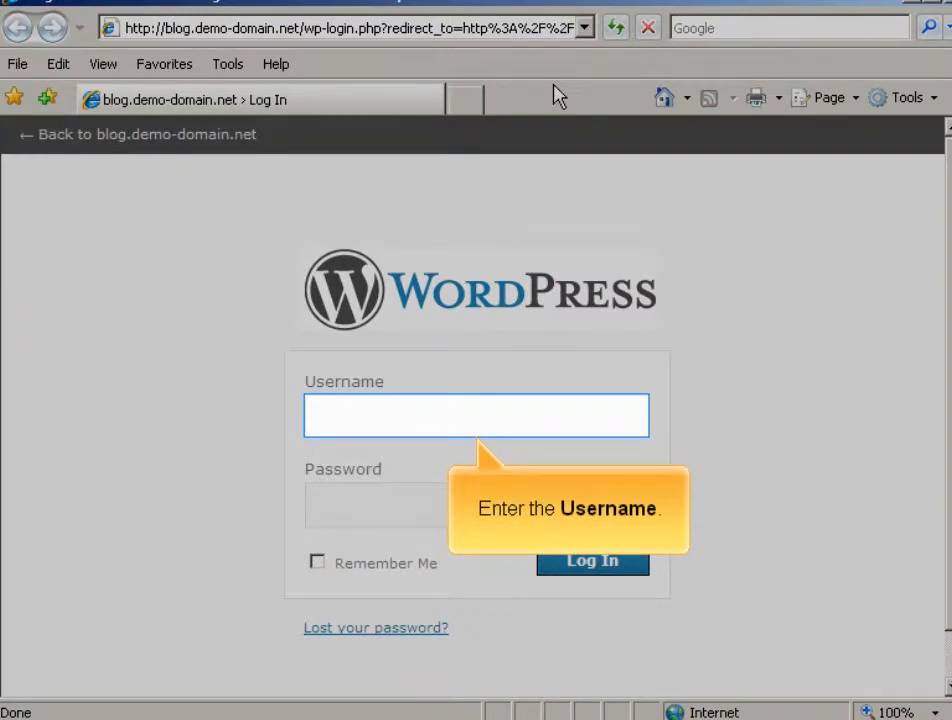
Log in as admin with the account password
text(admin)
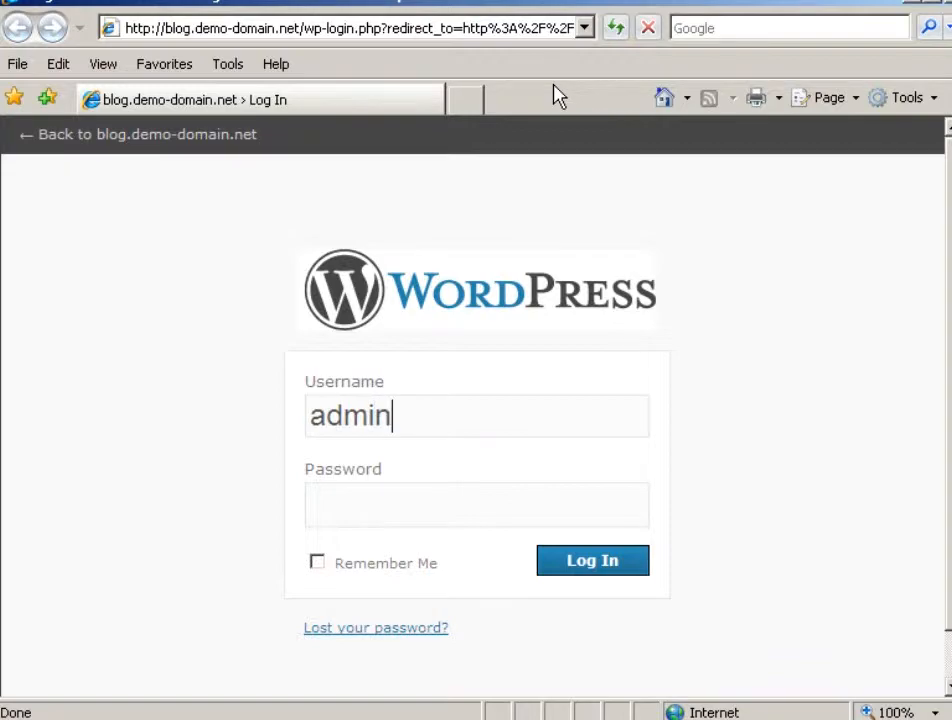
key(Tab)
click(312, 507)
text(passwor)
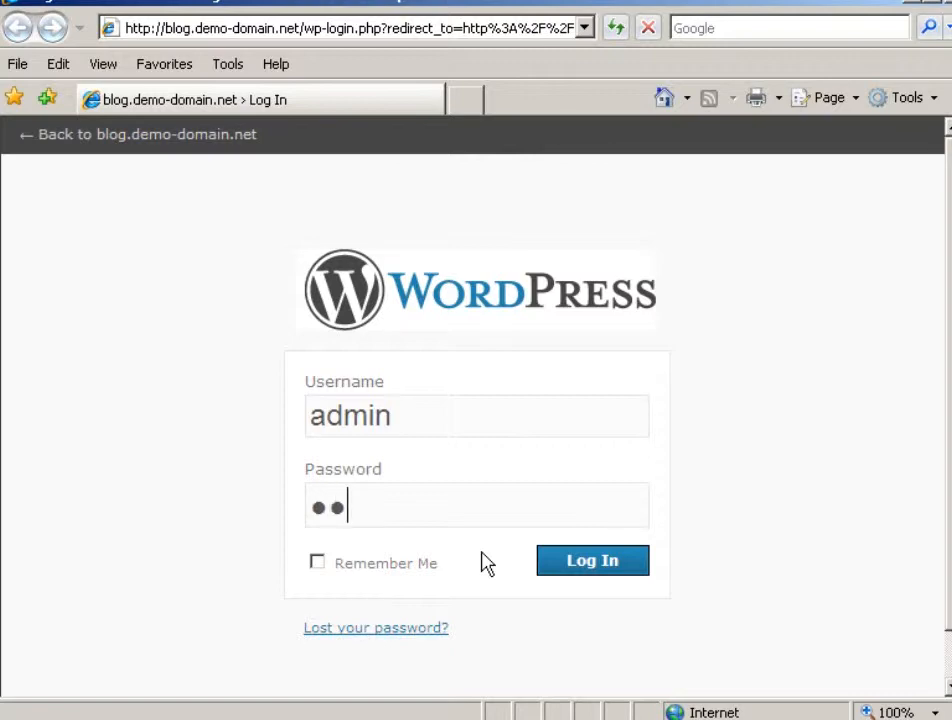
text(d1)
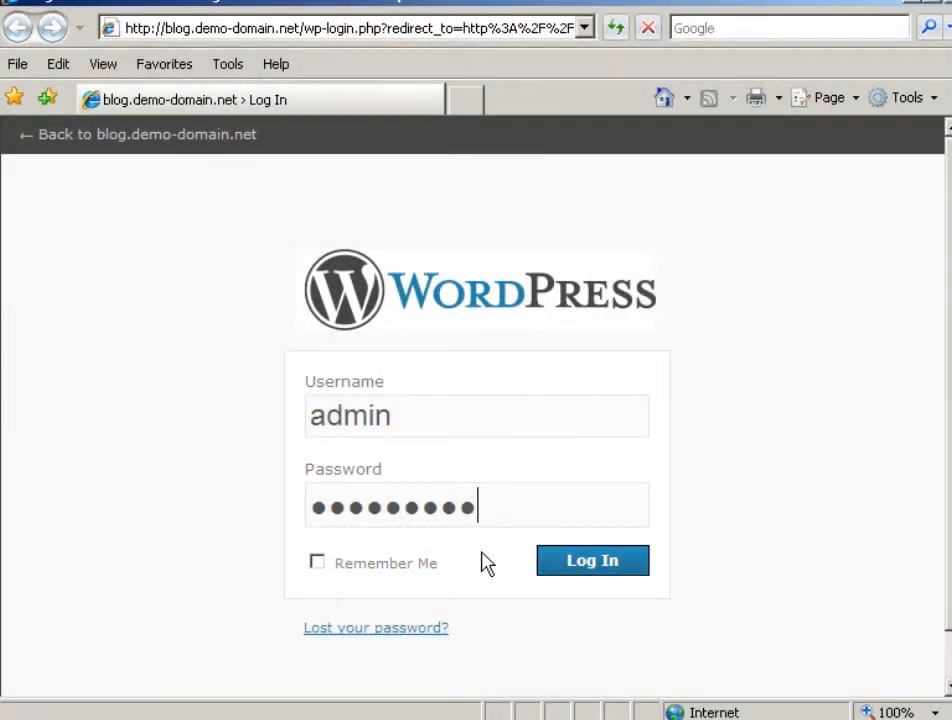
click(588, 564)
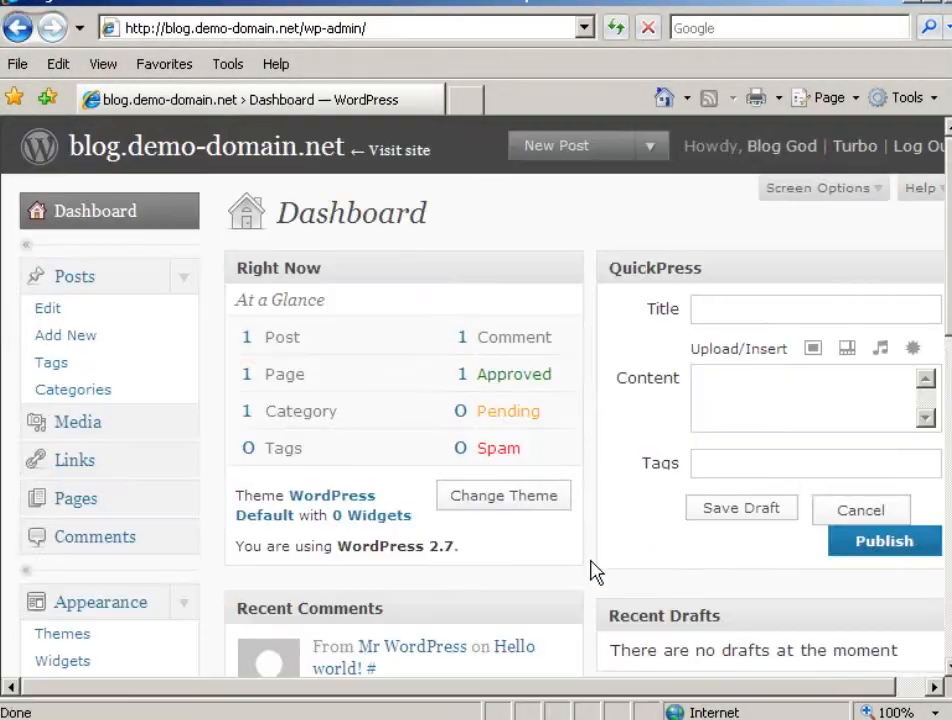